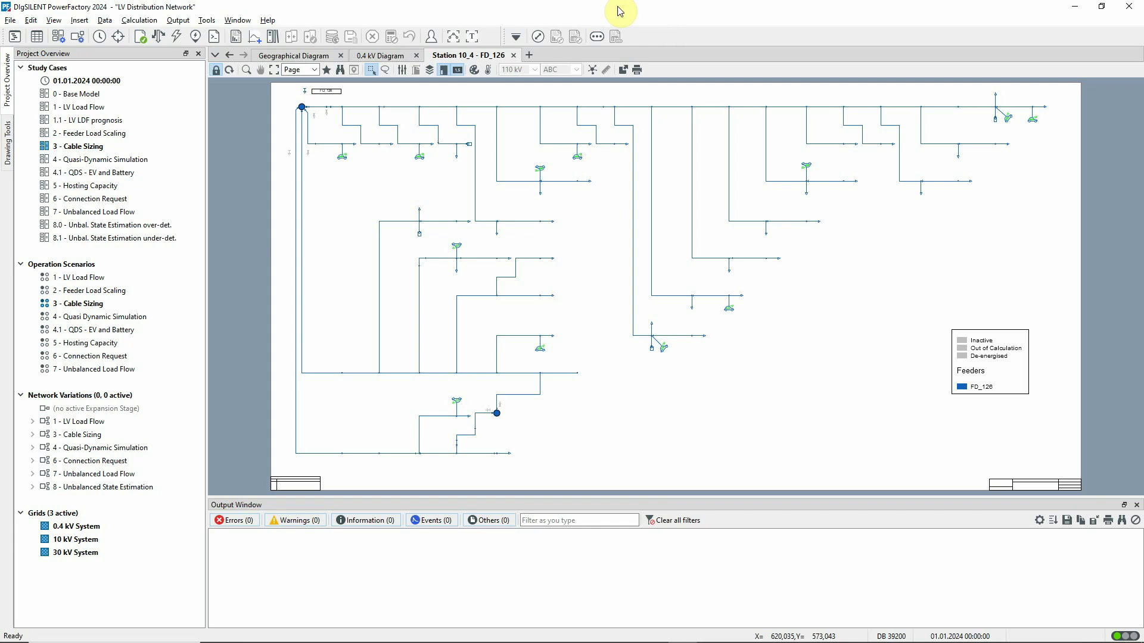
Open the Cable Sizing dialog for study case 3, targeting selected lines FD_126
left_click(539, 37)
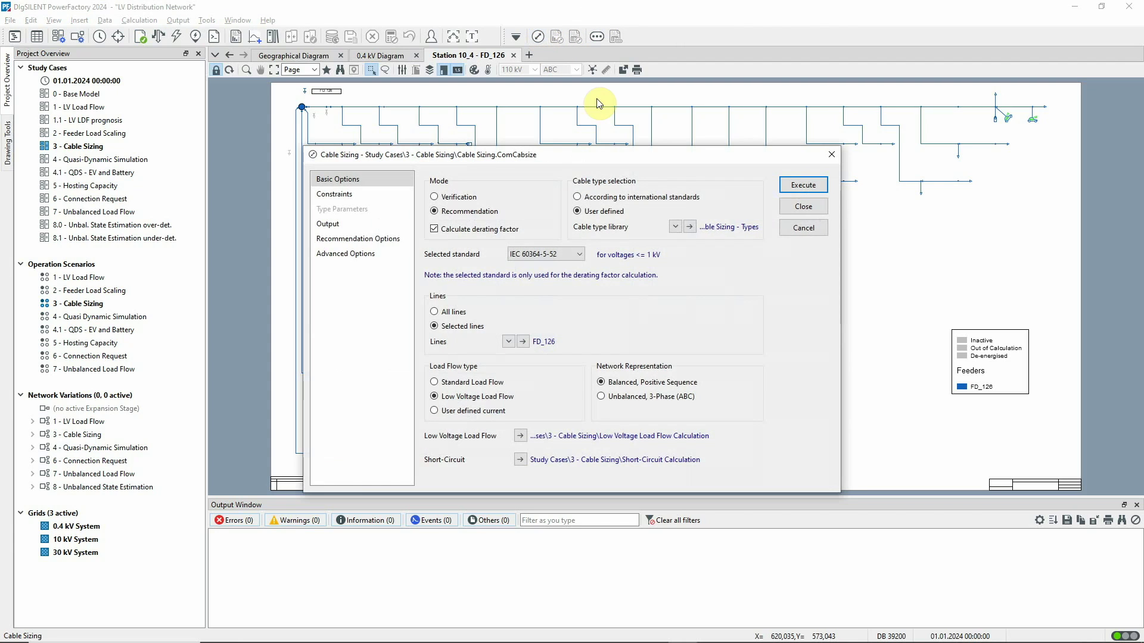
Switch Cable Sizing Mode to Verification and view the 80% global maximum thermal loading constraint
left_click_drag(696, 161, 523, 186)
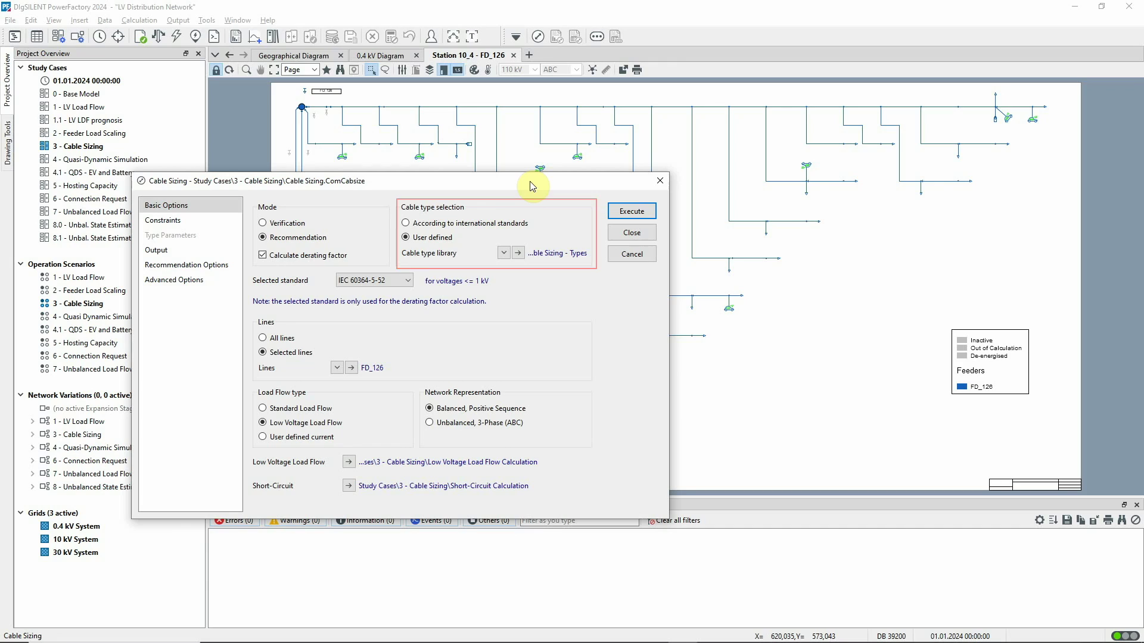
left_click(275, 223)
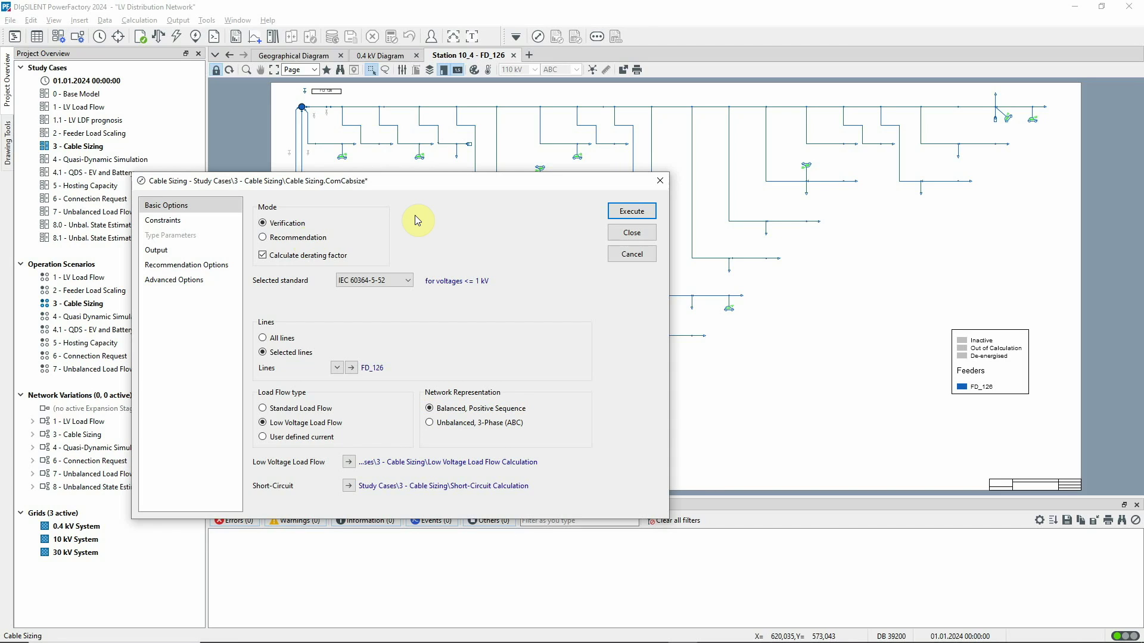
left_click(166, 225)
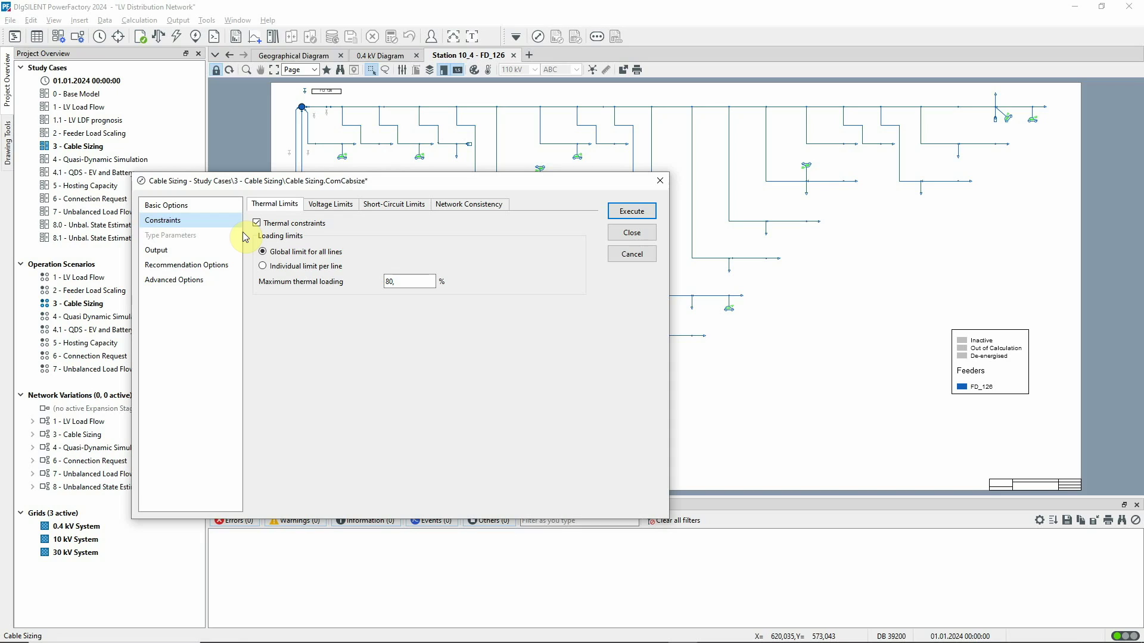
Check the 0.94 p.u. voltage limits and run verification, finding 6 thermal and 32 voltage violations
left_click(314, 205)
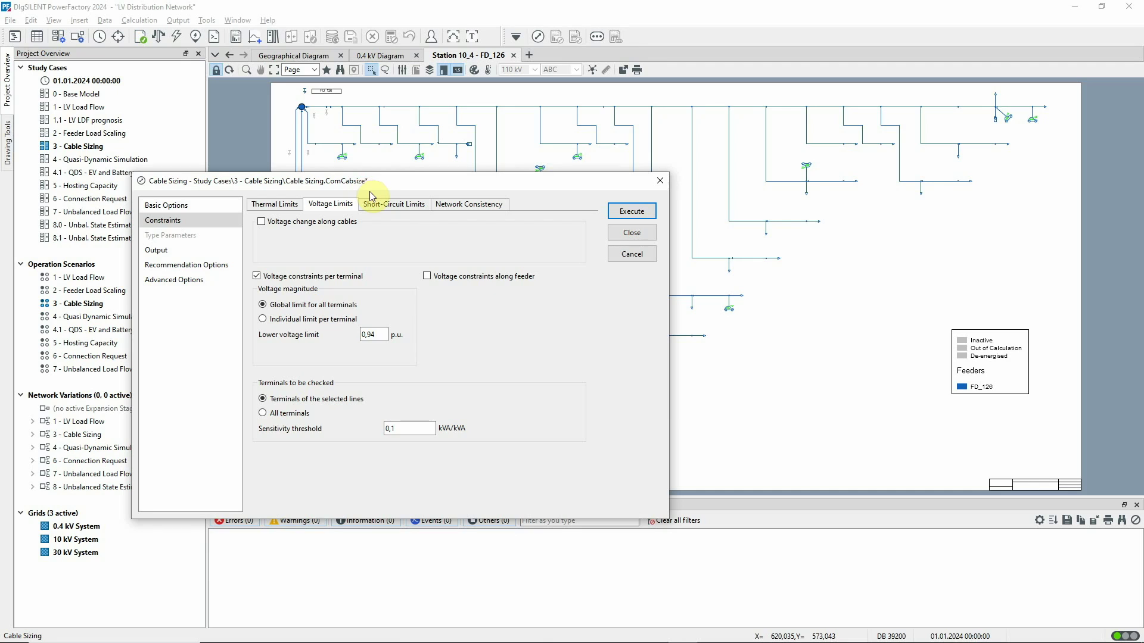
left_click(631, 211)
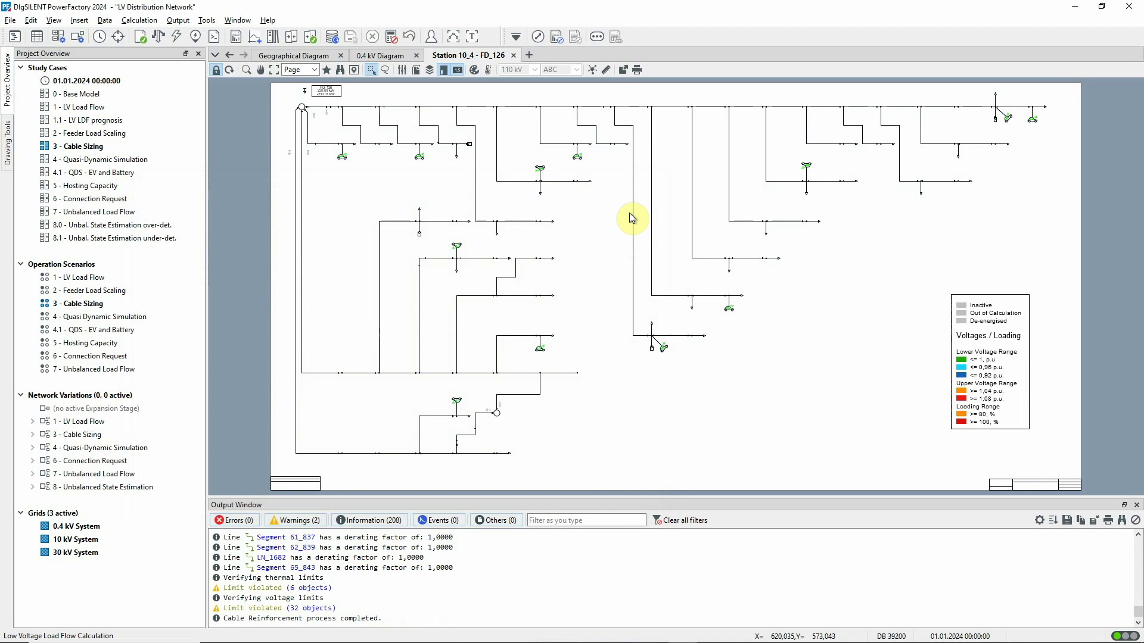
left_click(470, 39)
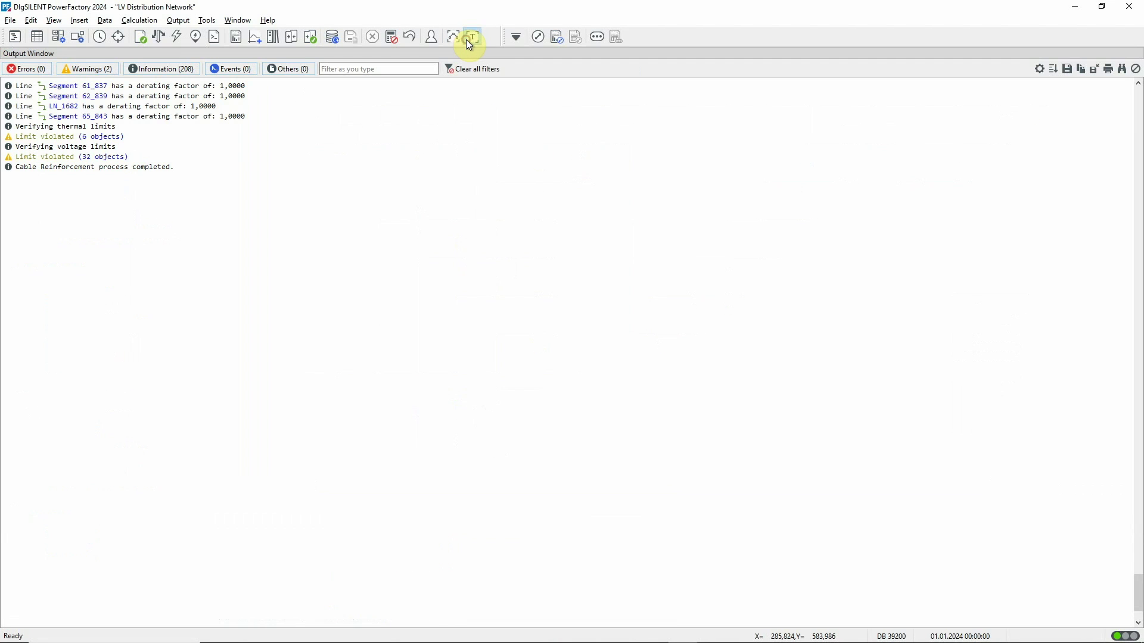
scroll(1137, 593, "up", 5)
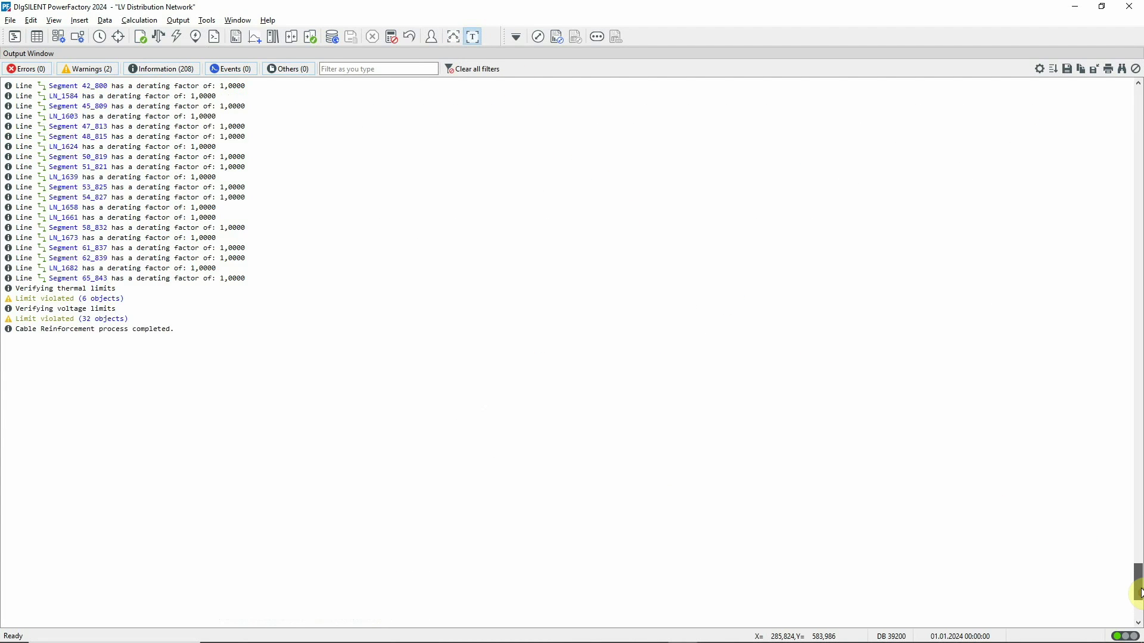
scroll(1137, 572, "up", 9)
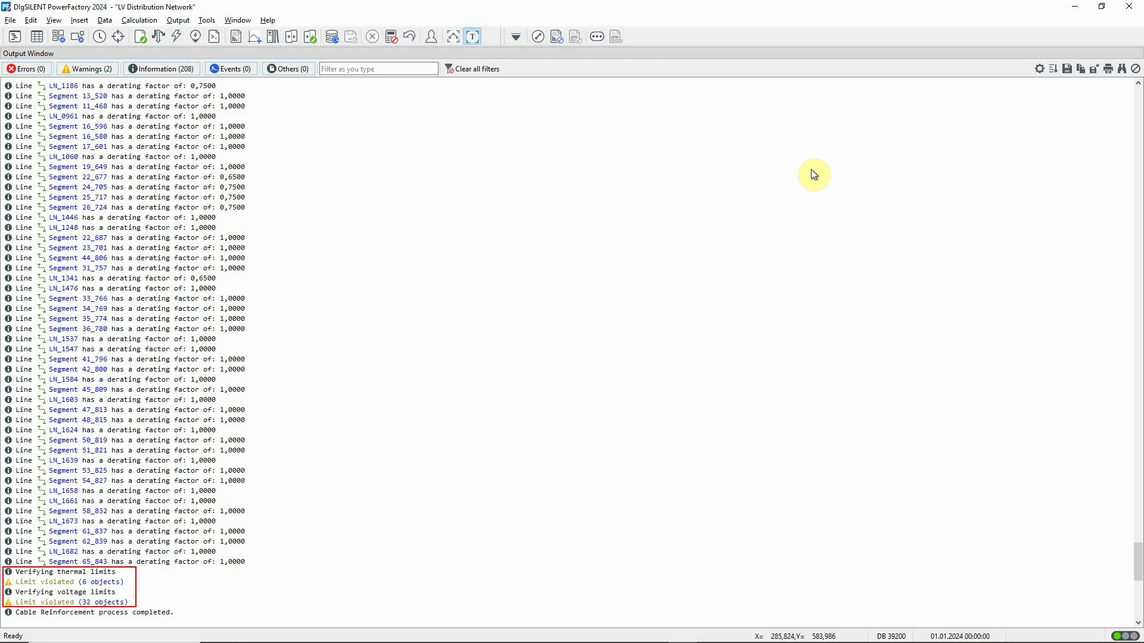
left_click(472, 37)
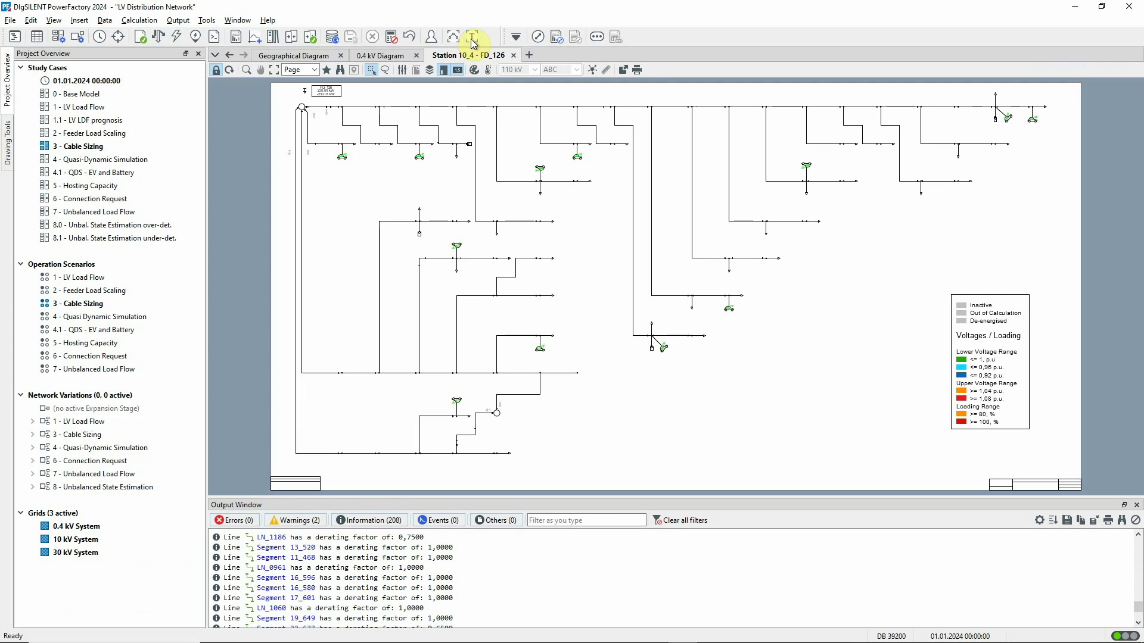
Plot the Voltage Profile for feeder FD_126 from the Network Model Manager's Feeder list
left_click(37, 38)
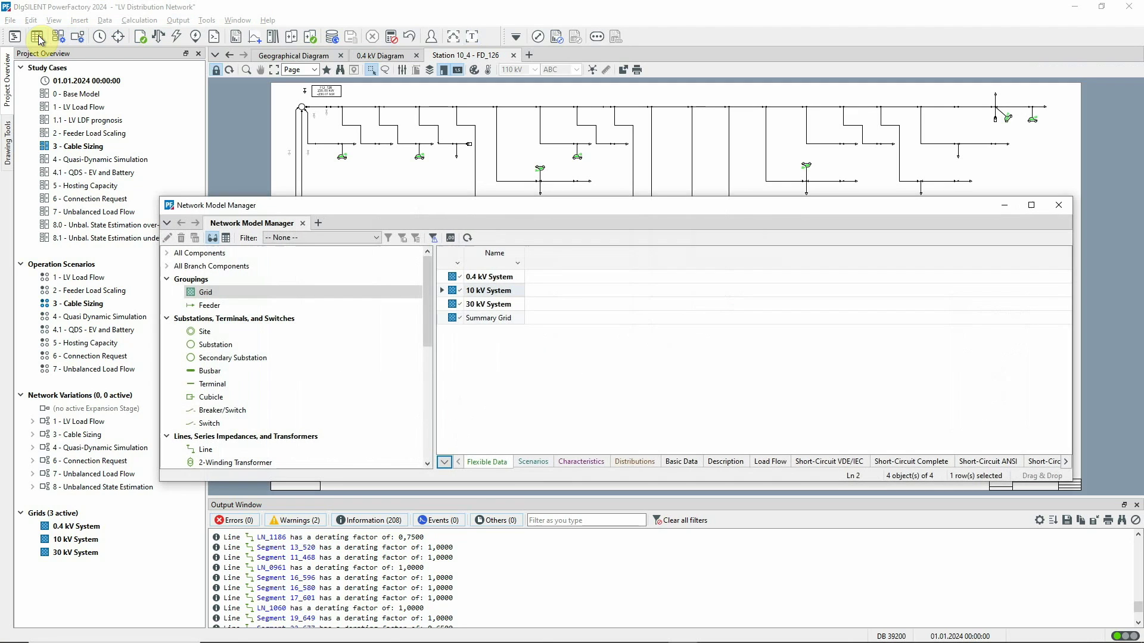
left_click(227, 305)
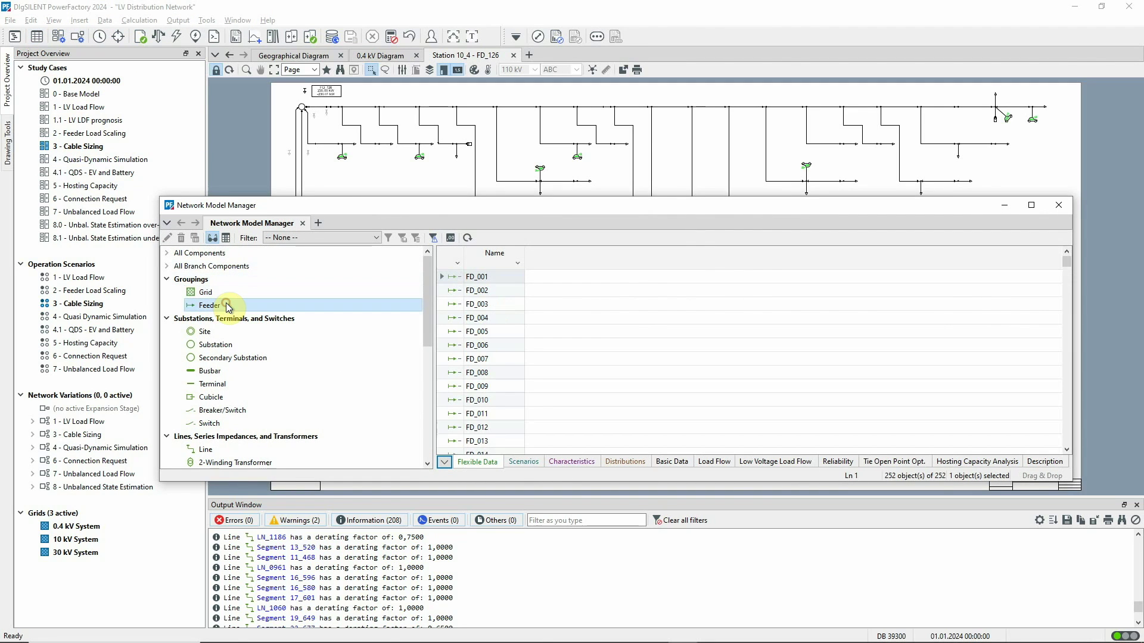
left_click_drag(1067, 262, 1066, 352)
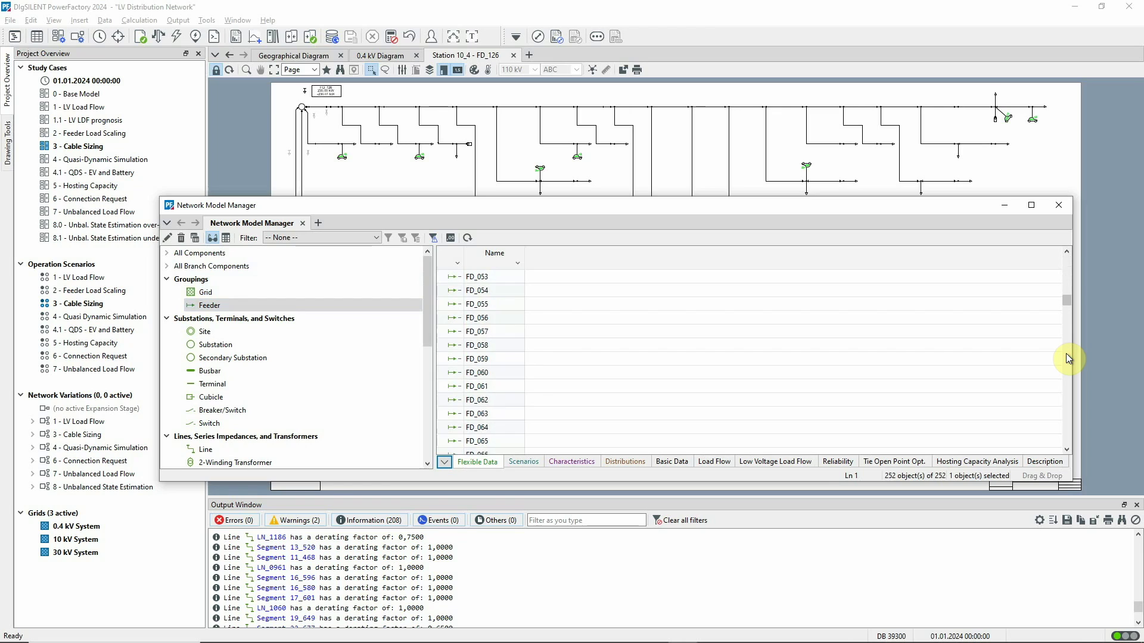
right_click(454, 290)
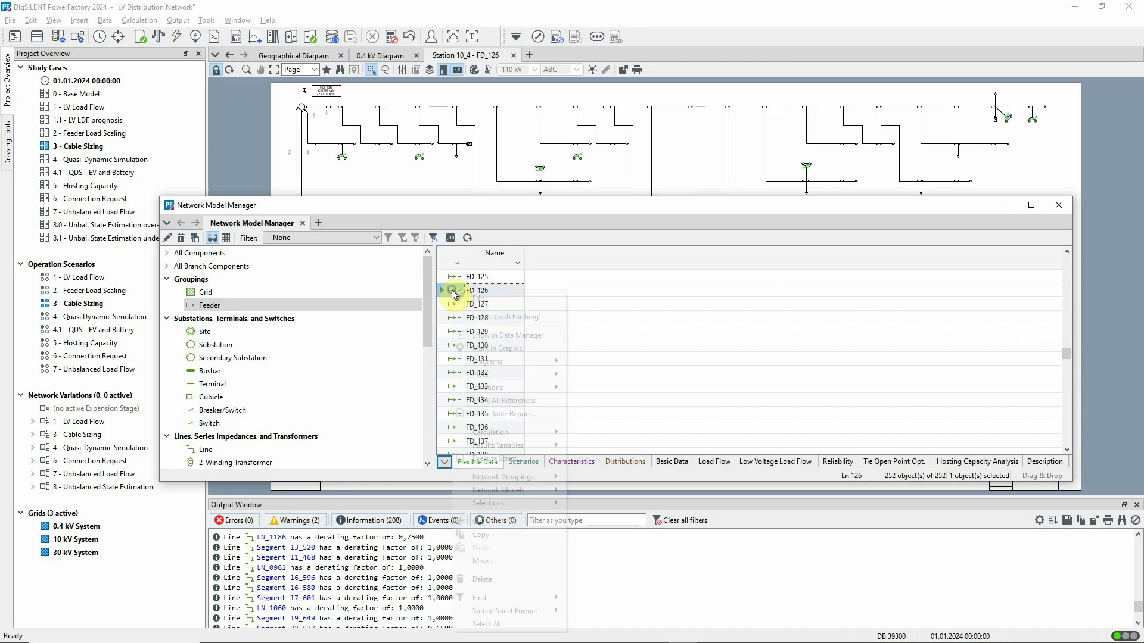
mouse_move(527, 373)
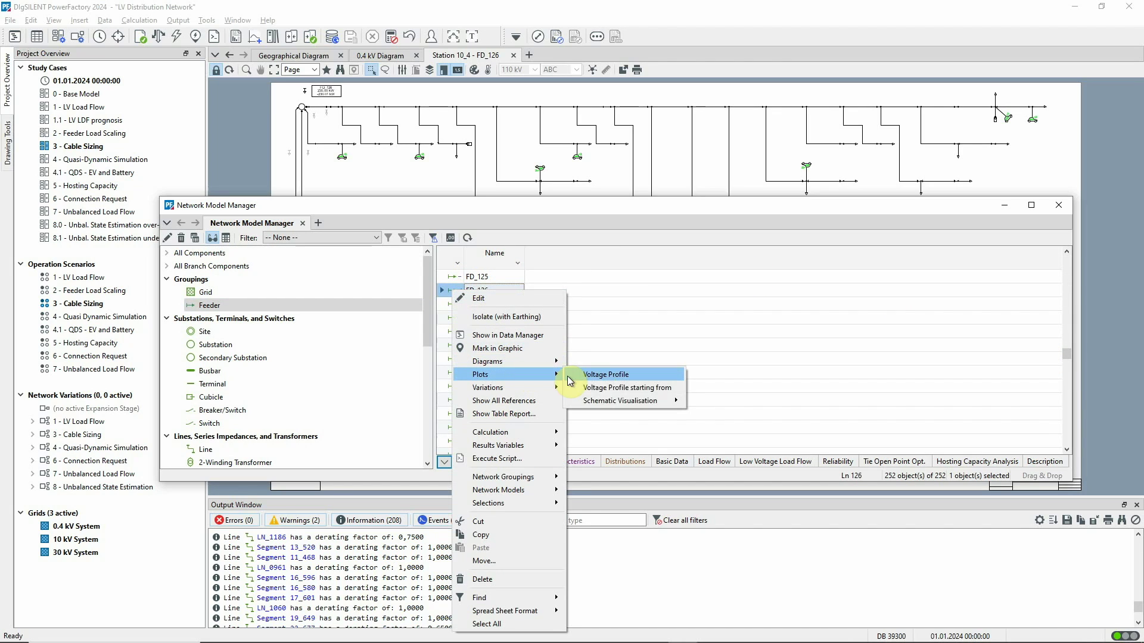
left_click(595, 376)
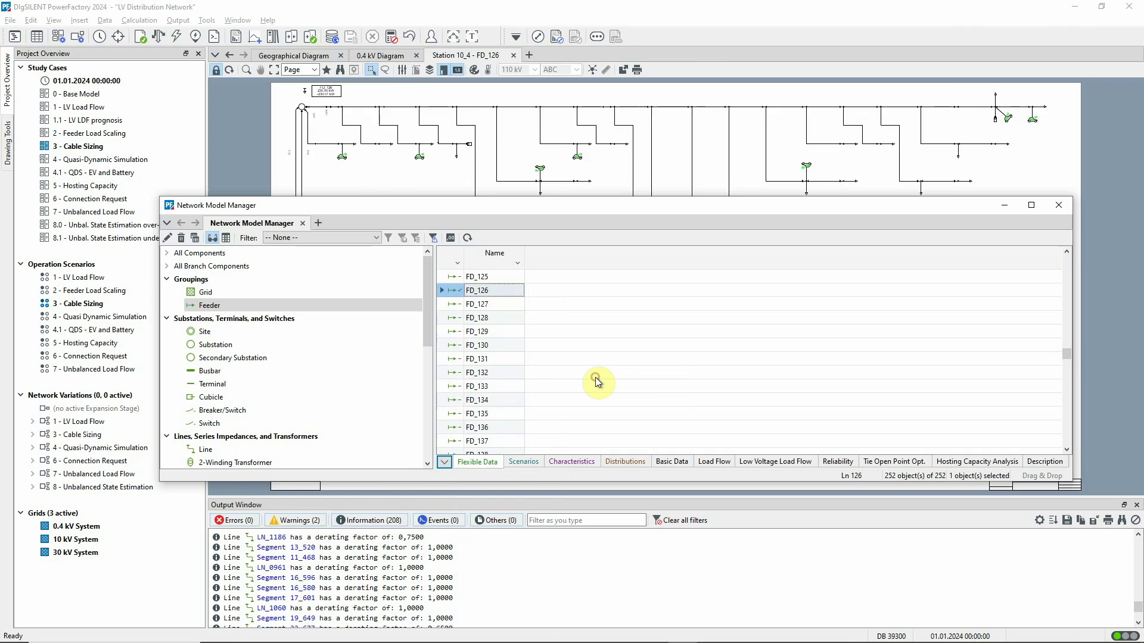
left_click(1006, 205)
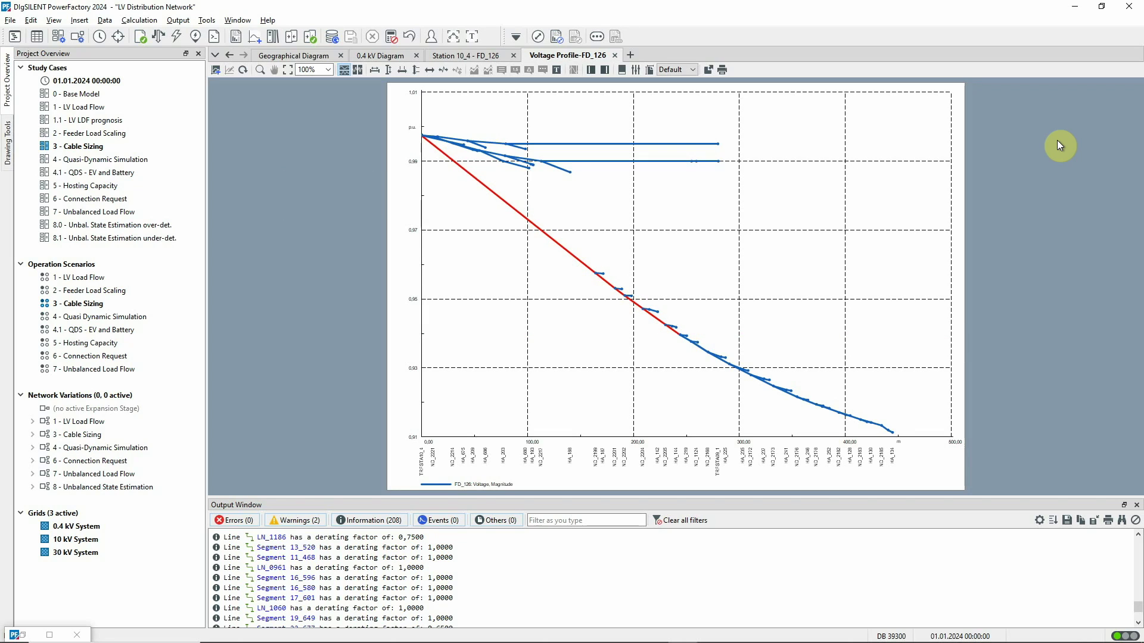
Generate the 4-page Cable Verification report for Feeder FD_126 and enlarge its window
left_click(556, 37)
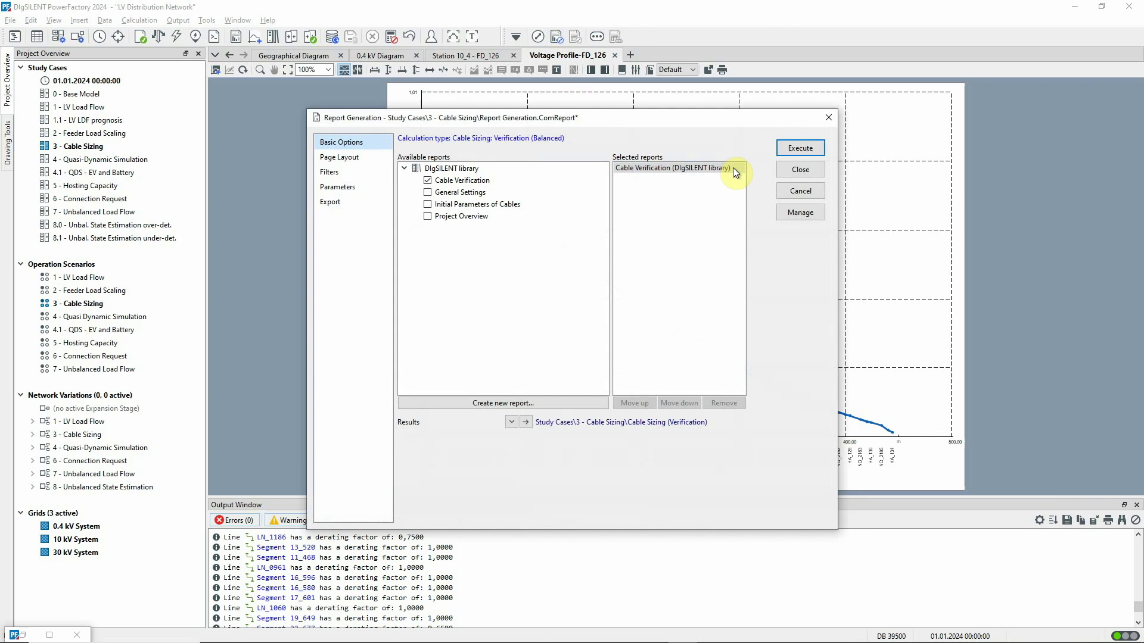
left_click(798, 149)
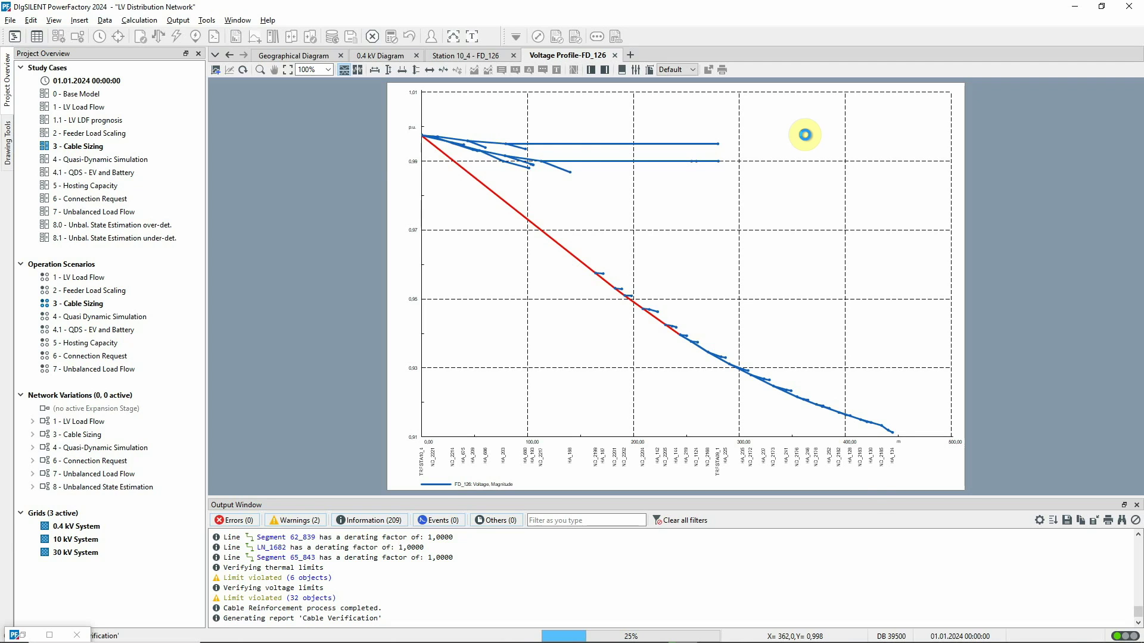
left_click(836, 190)
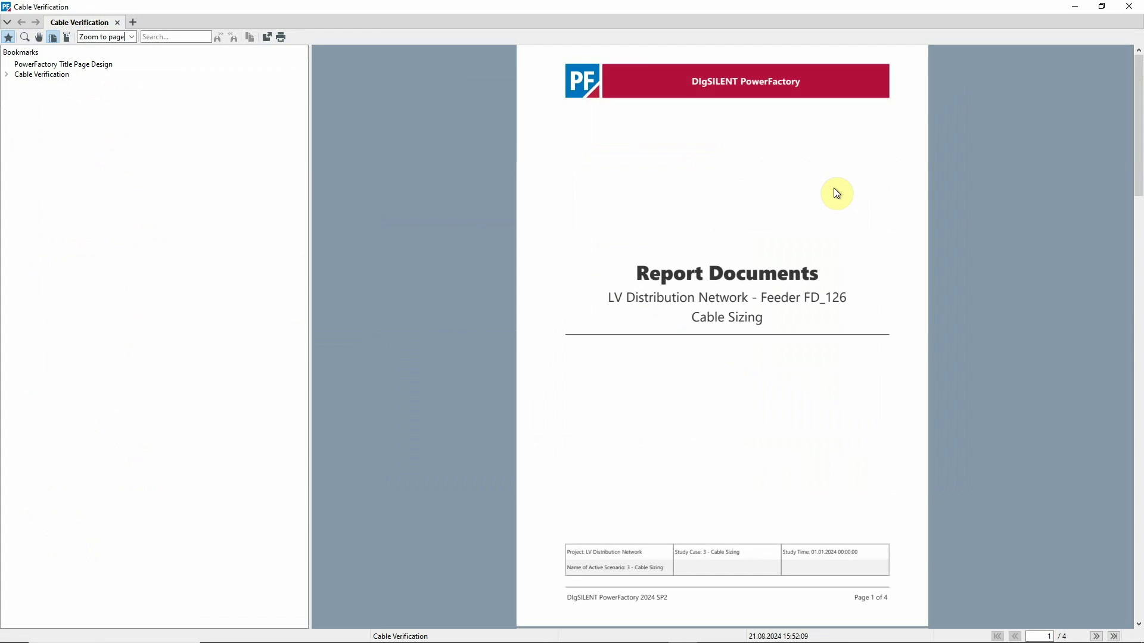
Page to the page 3 constraint tables, then close the report, returning to Voltage Profile-FD_126
left_click(1138, 516)
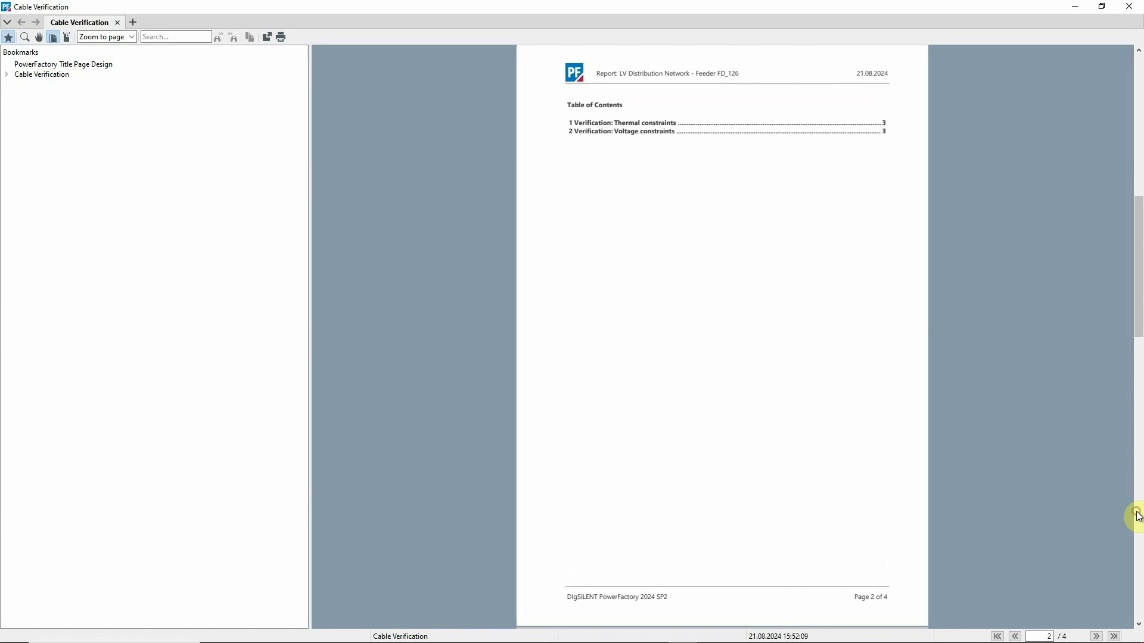
left_click(1138, 516)
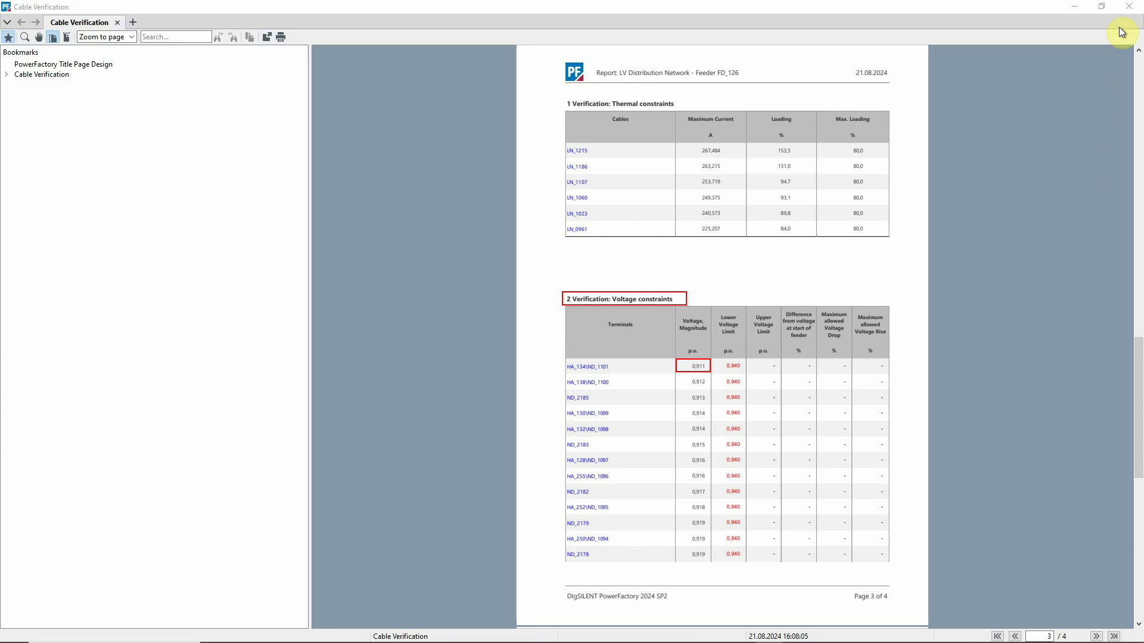
left_click(1127, 13)
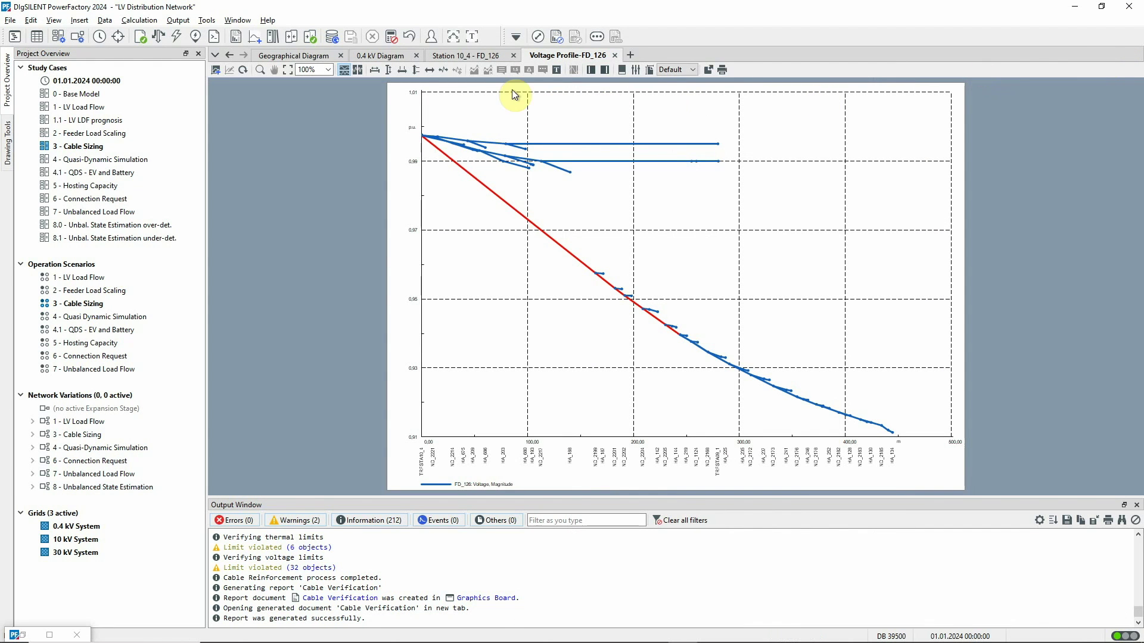
Reopen Cable Sizing in Recommendation mode and open its user-defined cable type set of 10 types
left_click(465, 55)
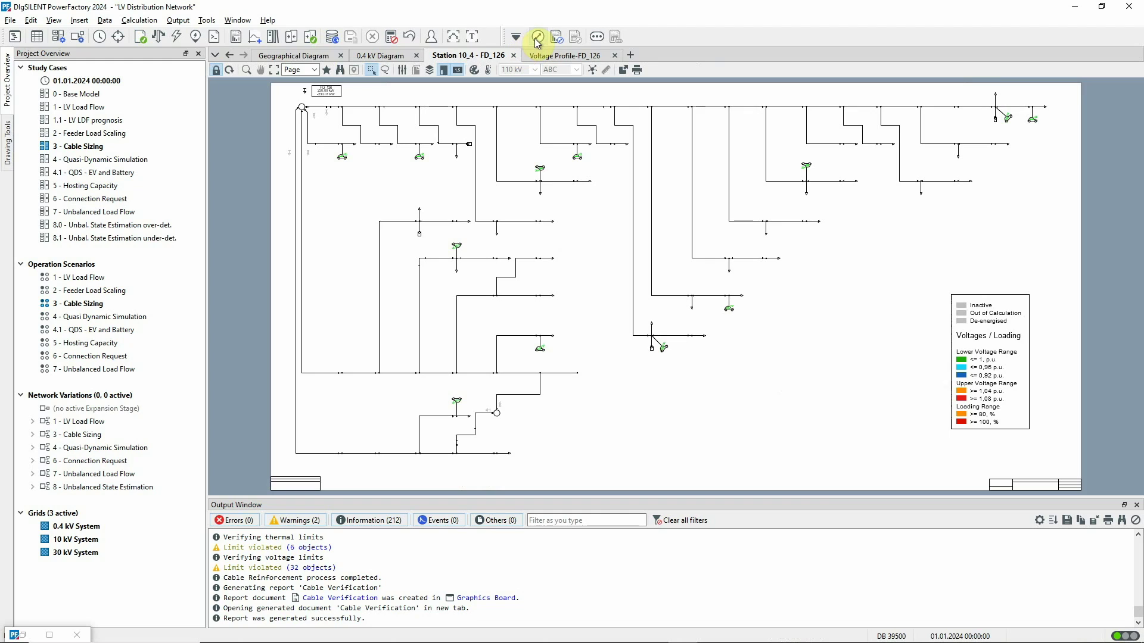
left_click(538, 37)
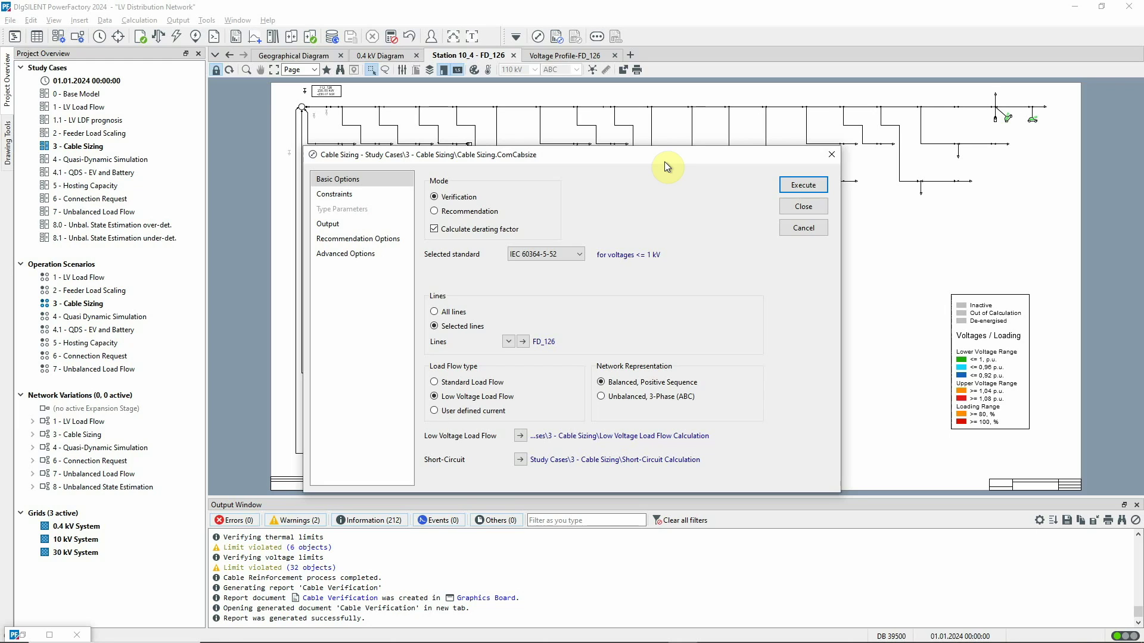
left_click(439, 211)
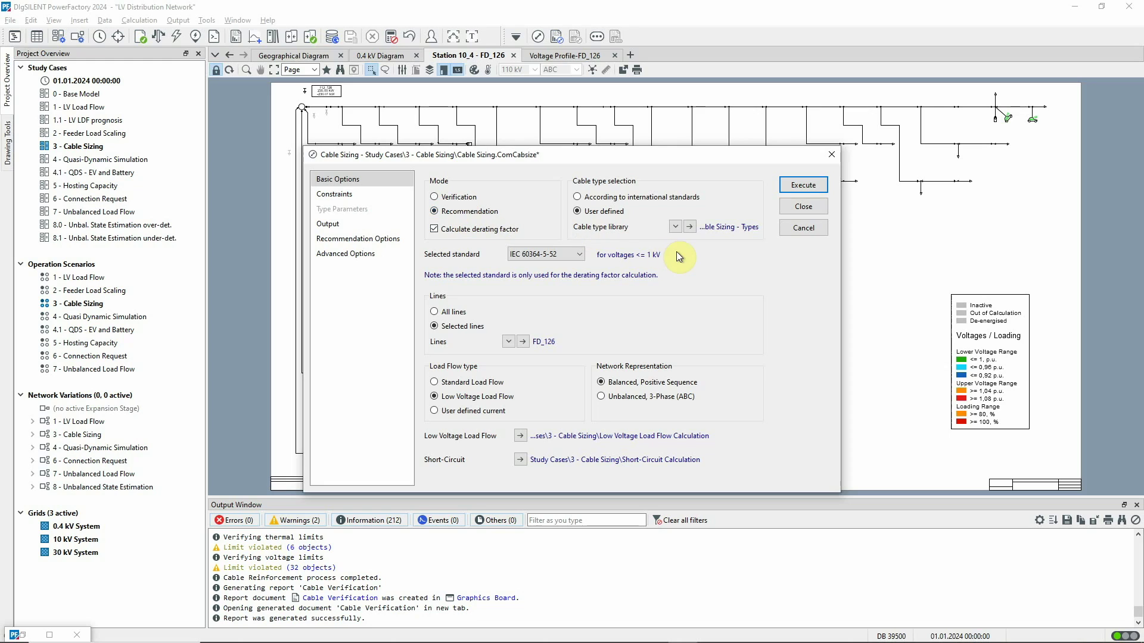
left_click(690, 227)
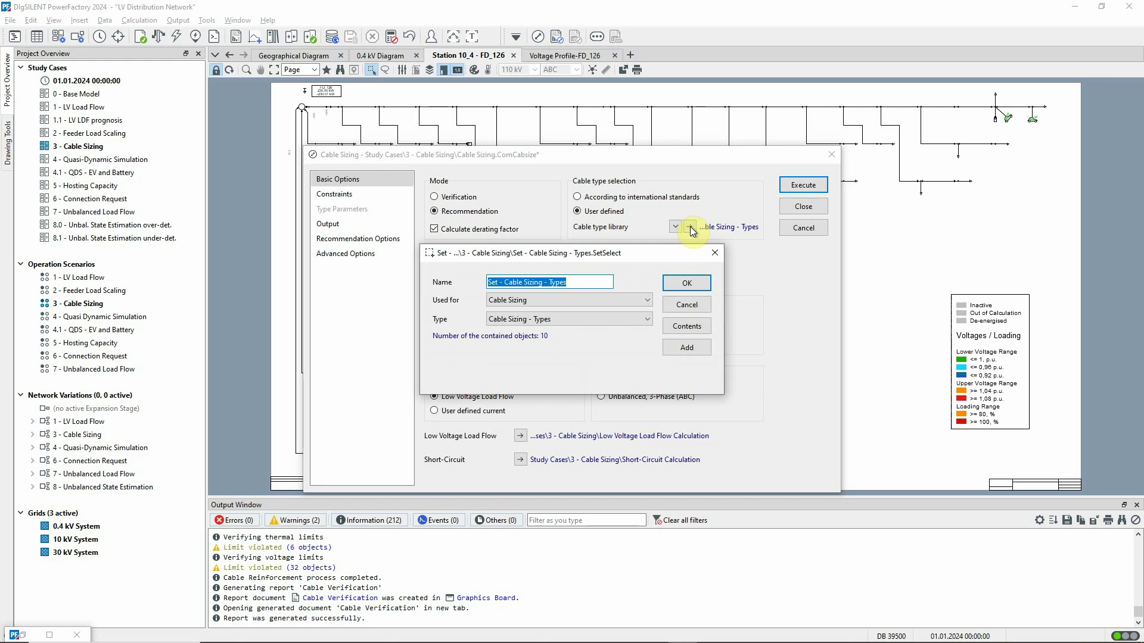
List the ten cable types in detail mode with Cable Sizing costs, then close the set unchanged
left_click(687, 326)
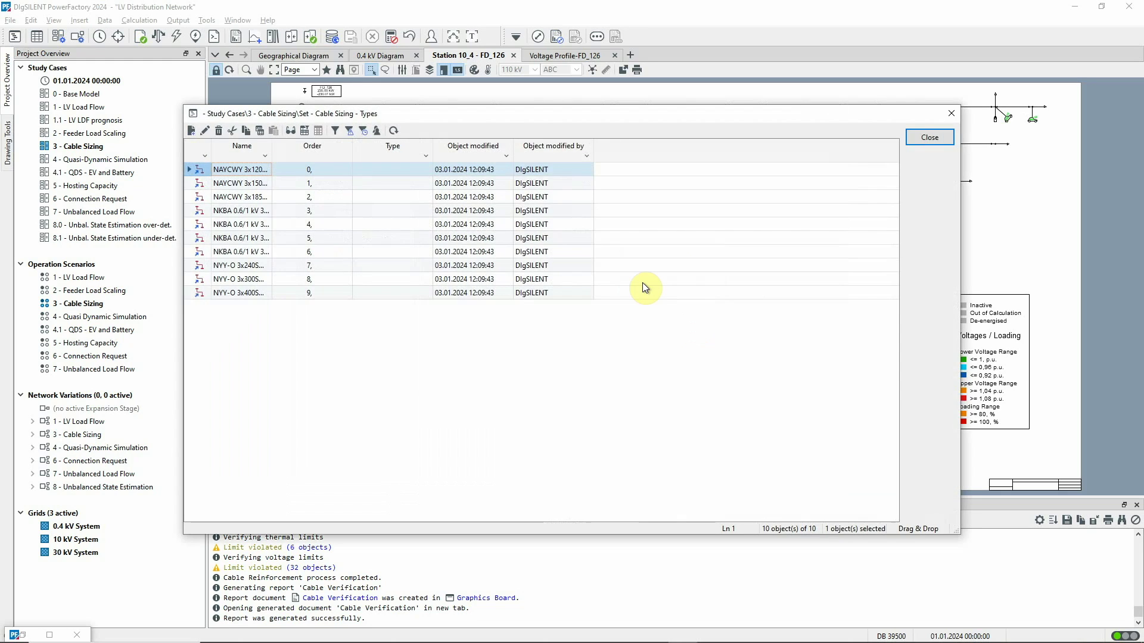
left_click(291, 130)
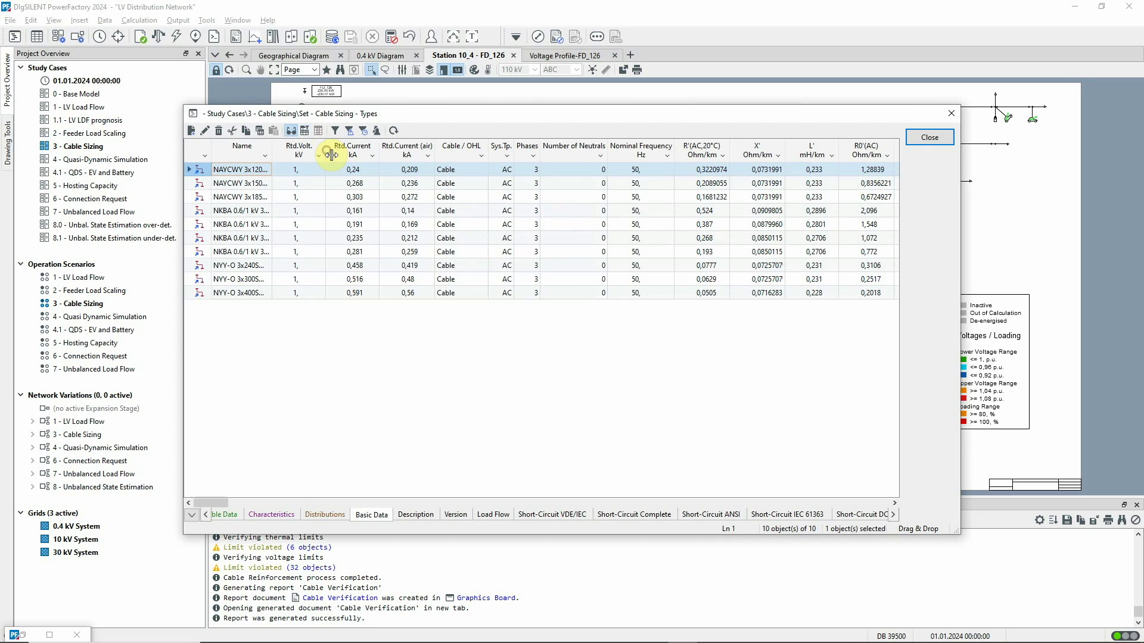
left_click(192, 514)
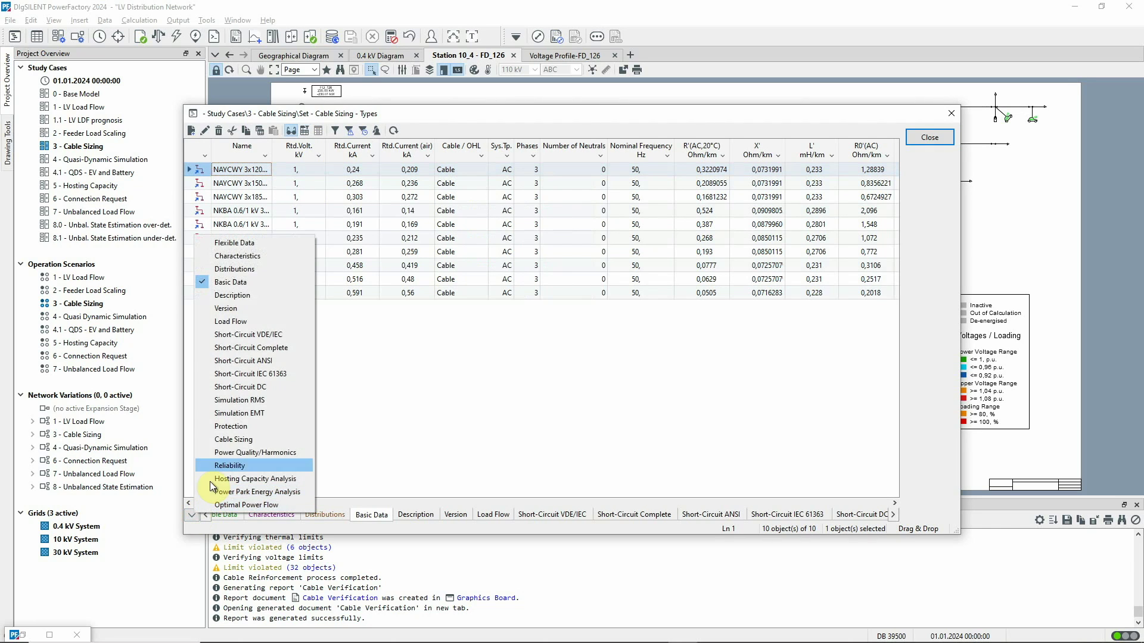
left_click(226, 439)
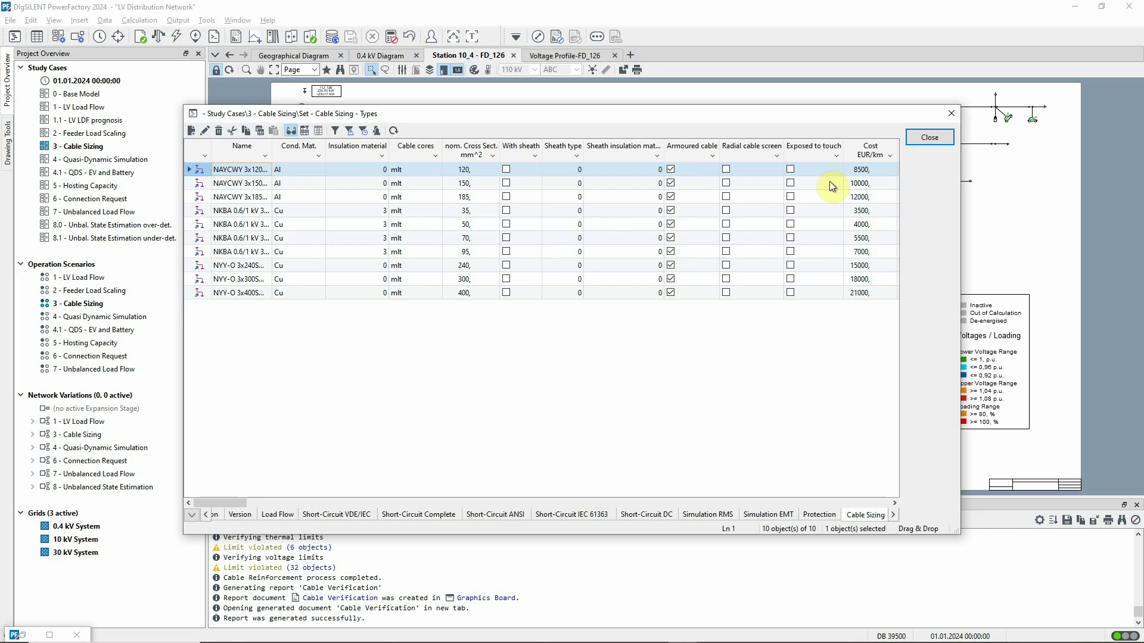
left_click(913, 137)
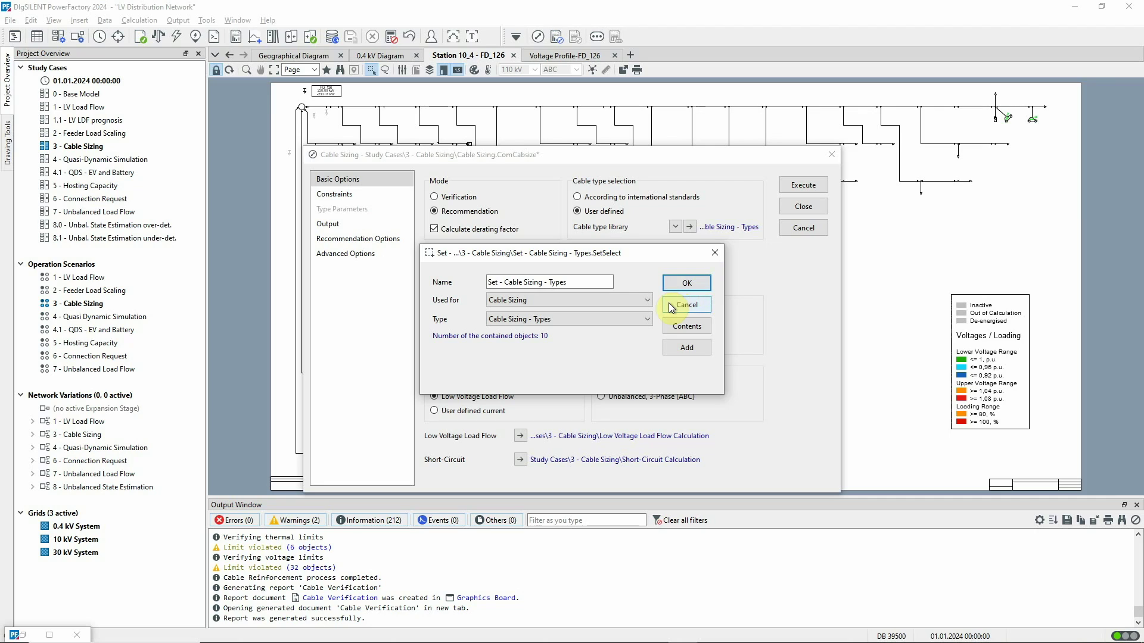
left_click(669, 303)
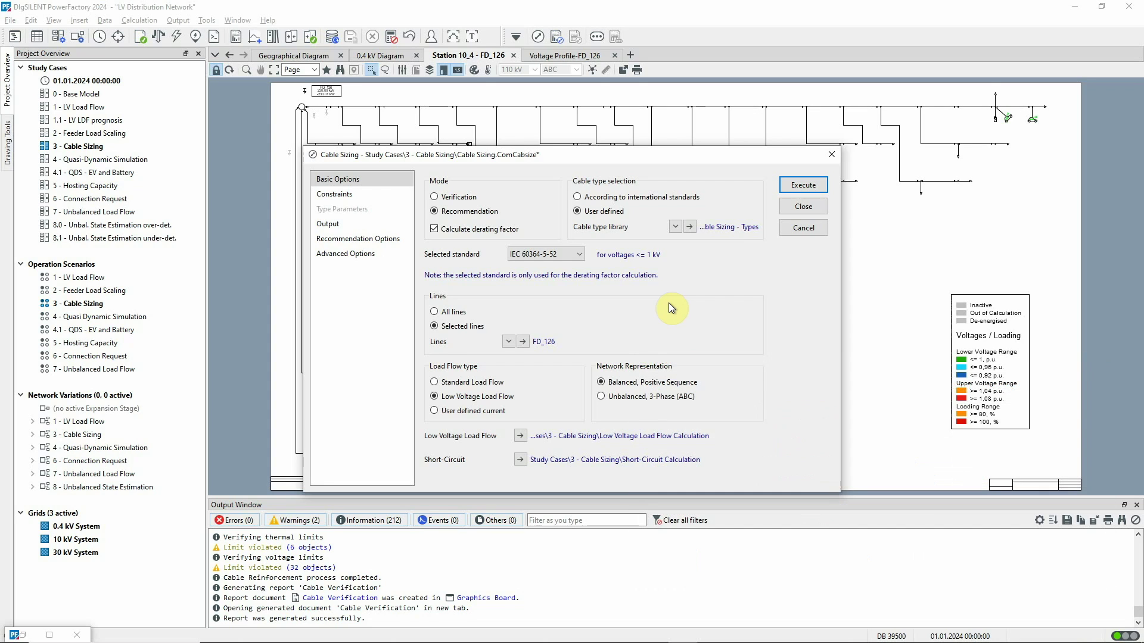
Review thermal and voltage limits, parallel-lines priority, and the new-variation output setting
left_click(383, 197)
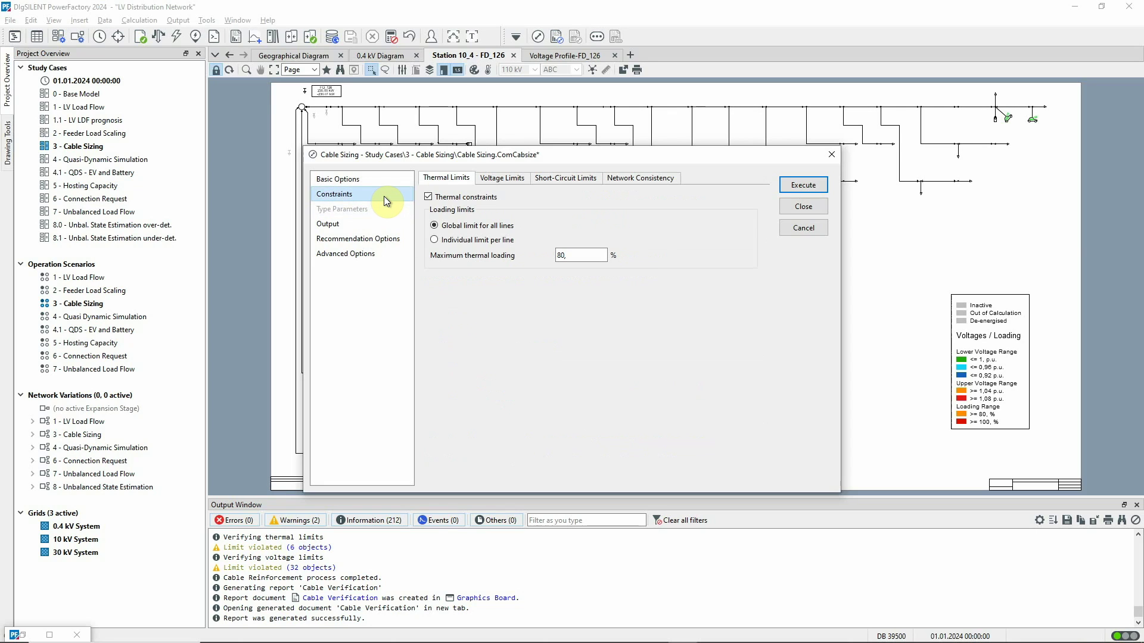
left_click(494, 179)
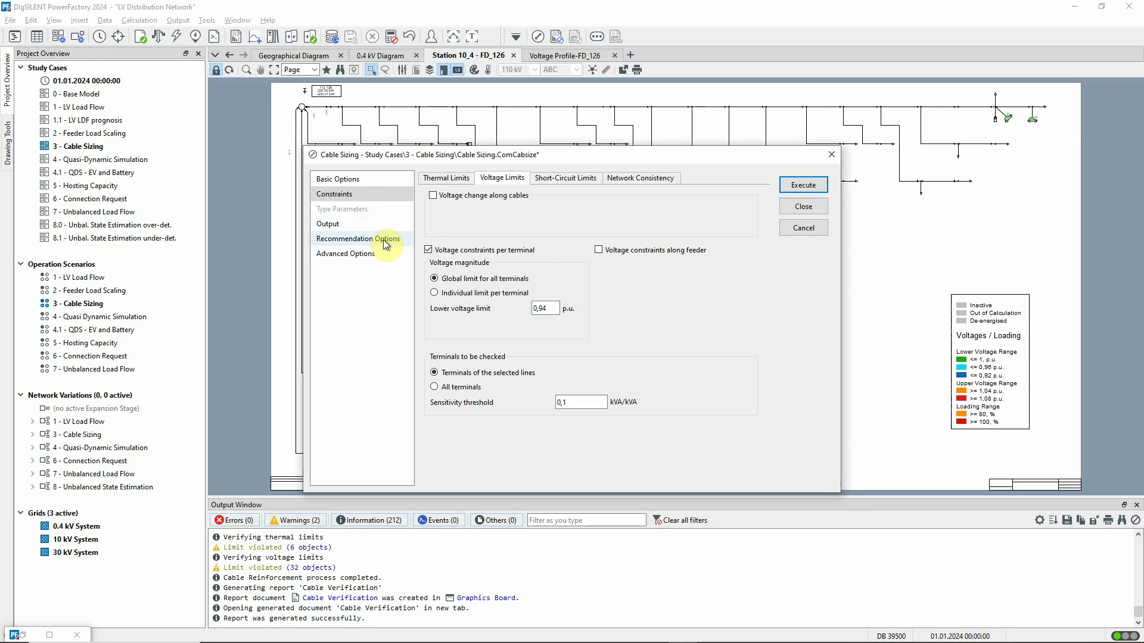
left_click(396, 238)
left_click(474, 178)
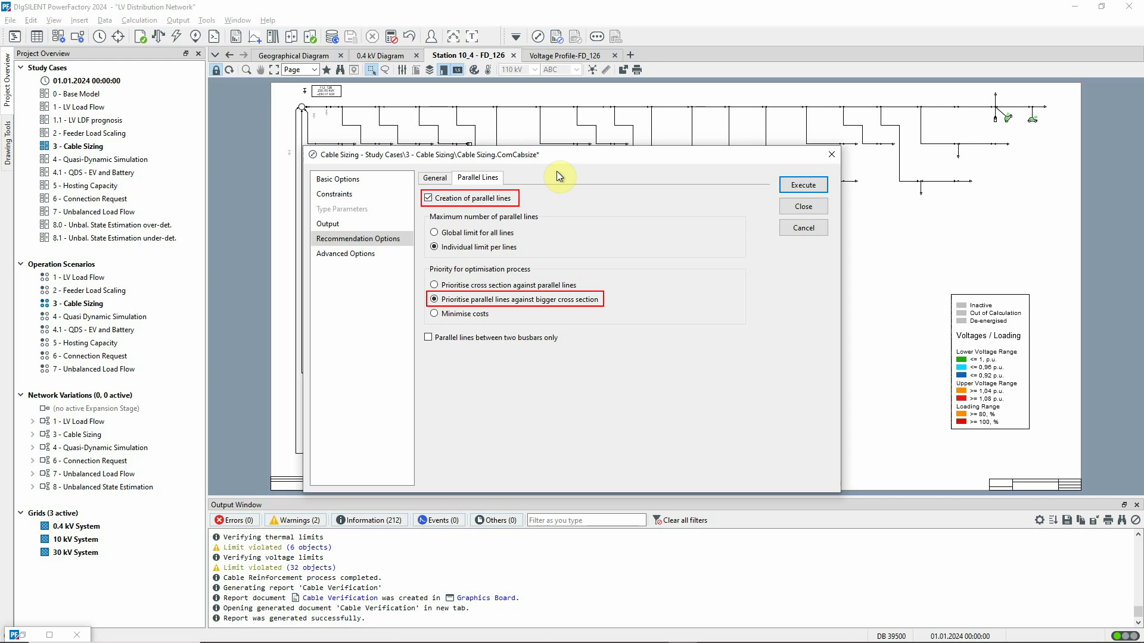
left_click(373, 226)
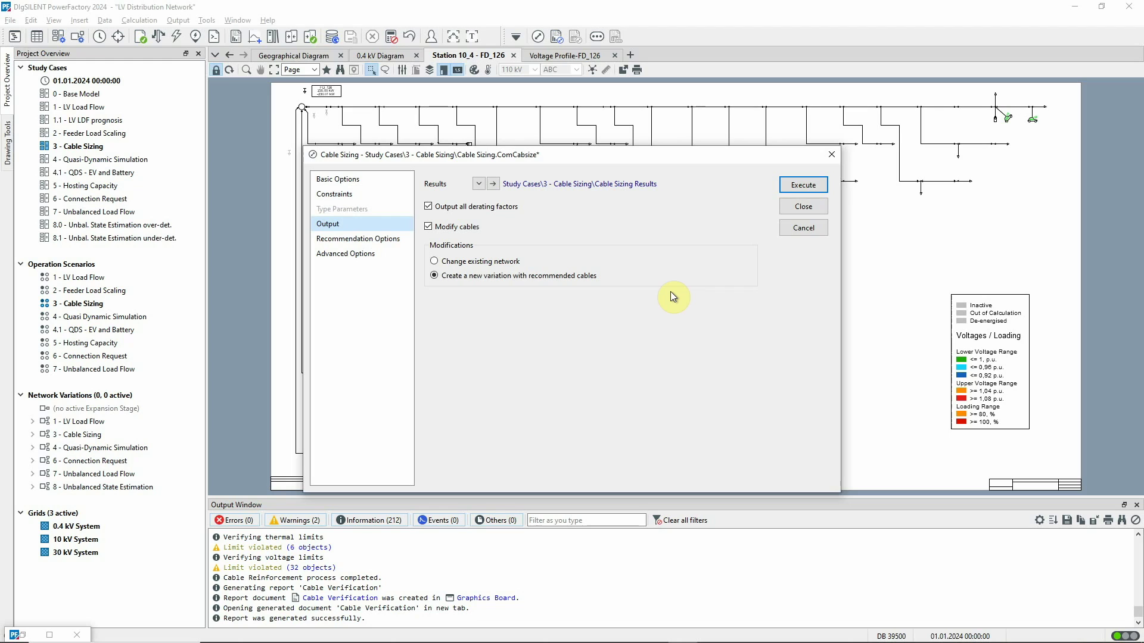
Run the FD_126 cable recommendation into variation CableReinforcement@3, then open Report Generation
left_click(786, 184)
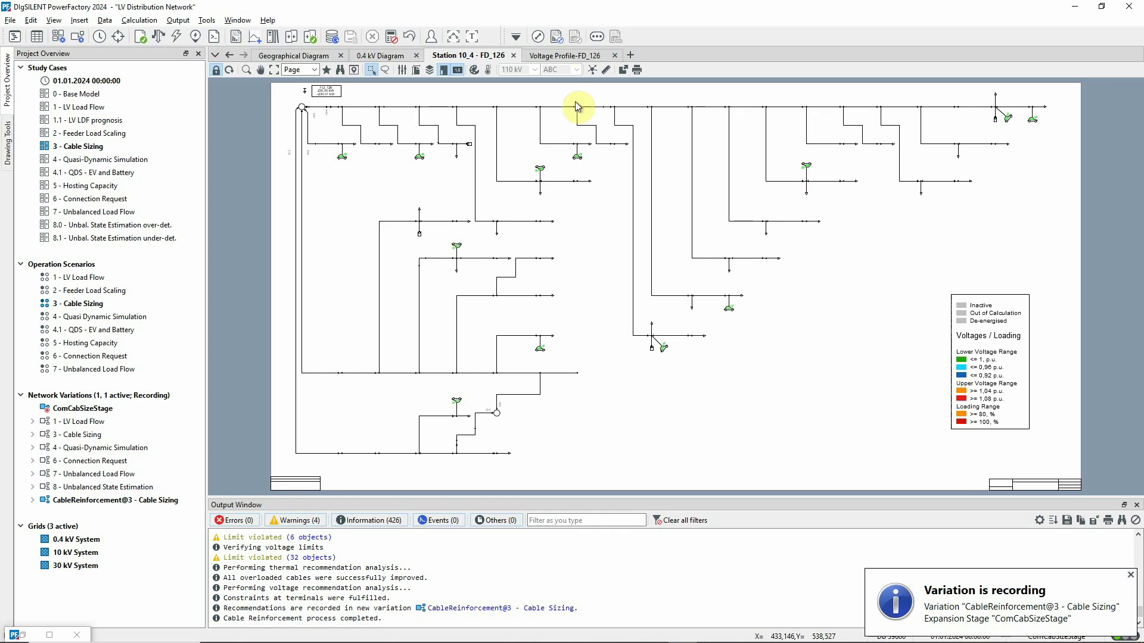
left_click(558, 39)
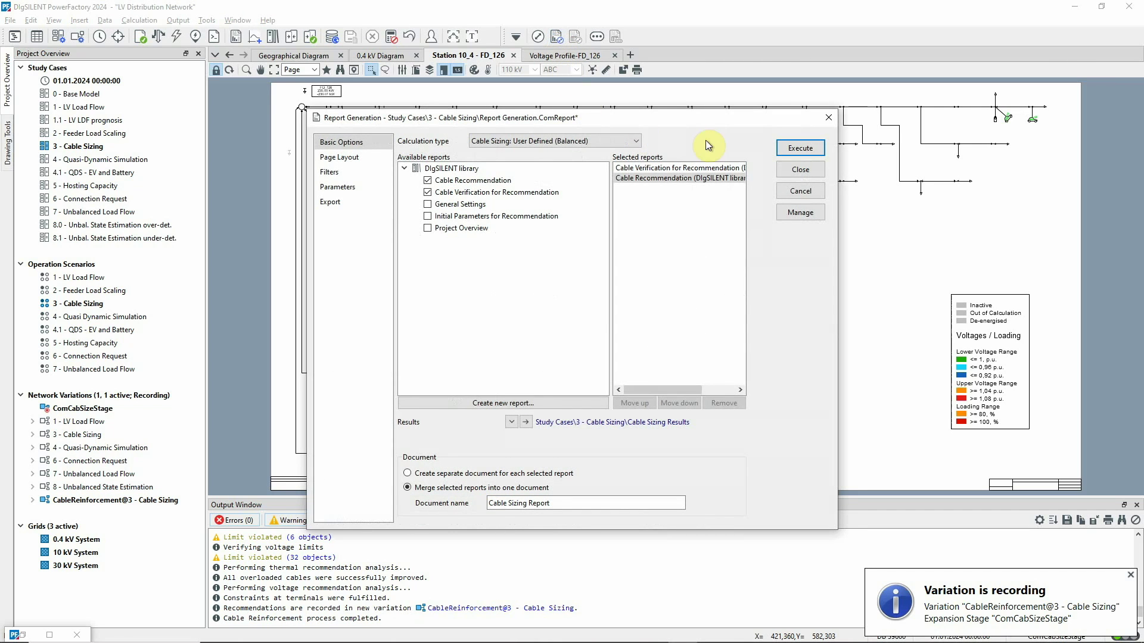
Generate the 5-page Cable Sizing Report for Feeder FD_126 and maximise its window
left_click(790, 146)
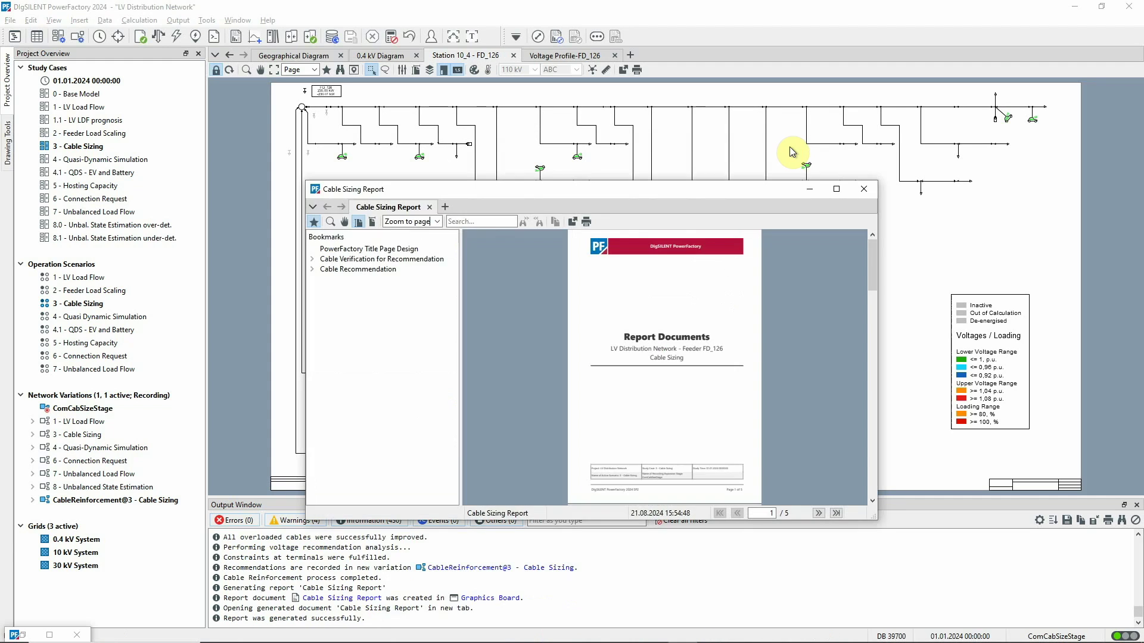
left_click(836, 189)
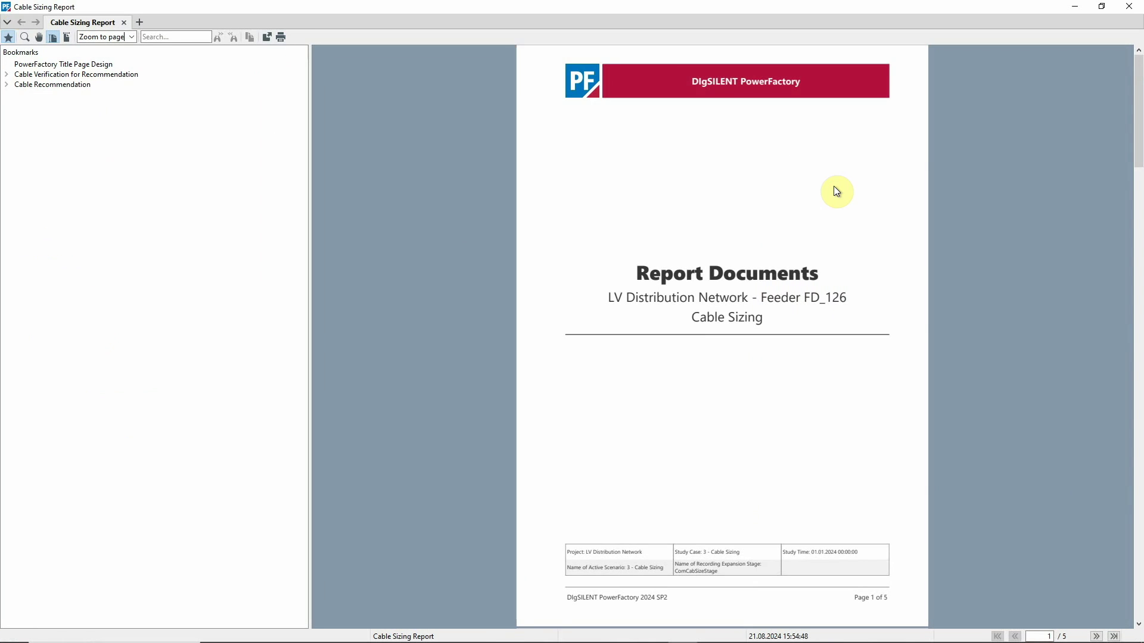
Review the report's thermal/voltage verification, remaining violations and cable recommendation cost pages, then close it
left_click(1137, 332)
left_click(1138, 332)
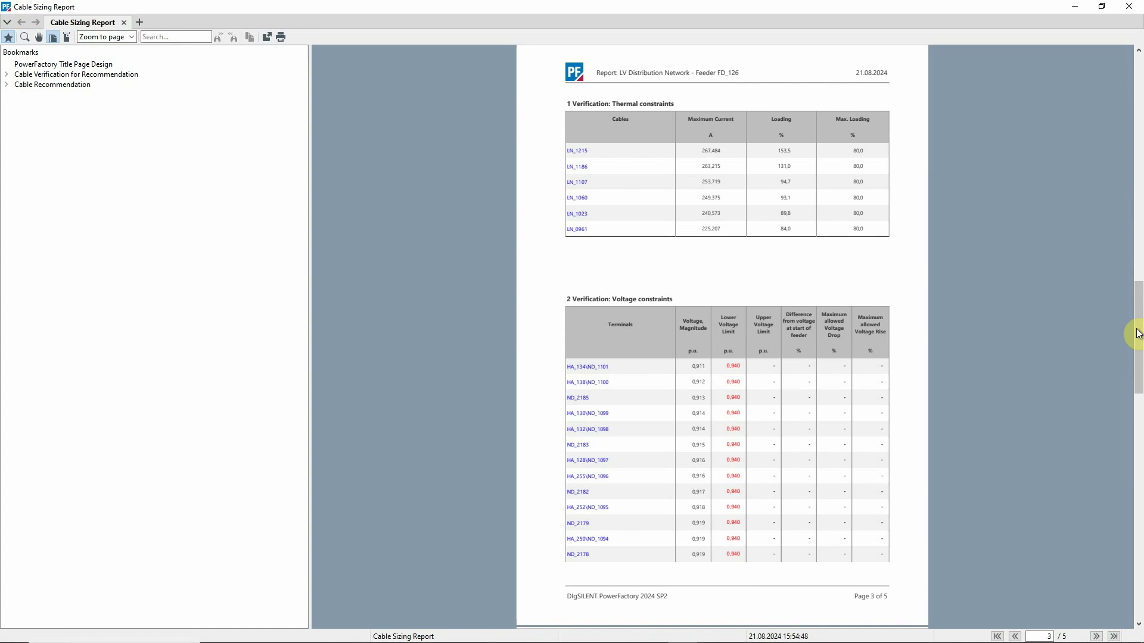
left_click(1138, 434)
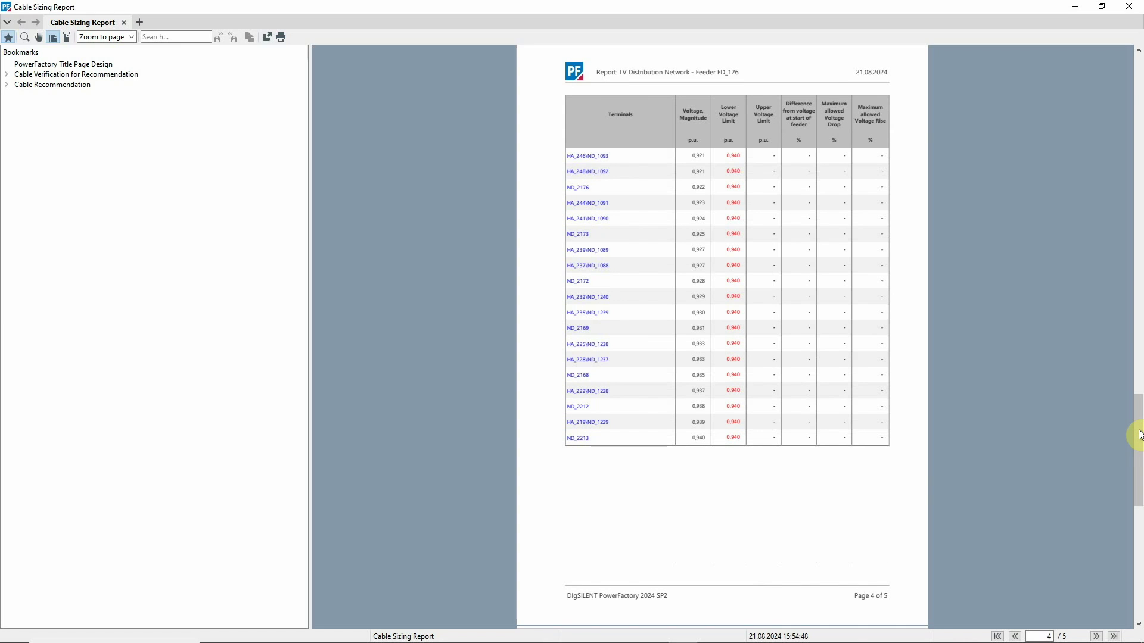
left_click(1138, 500)
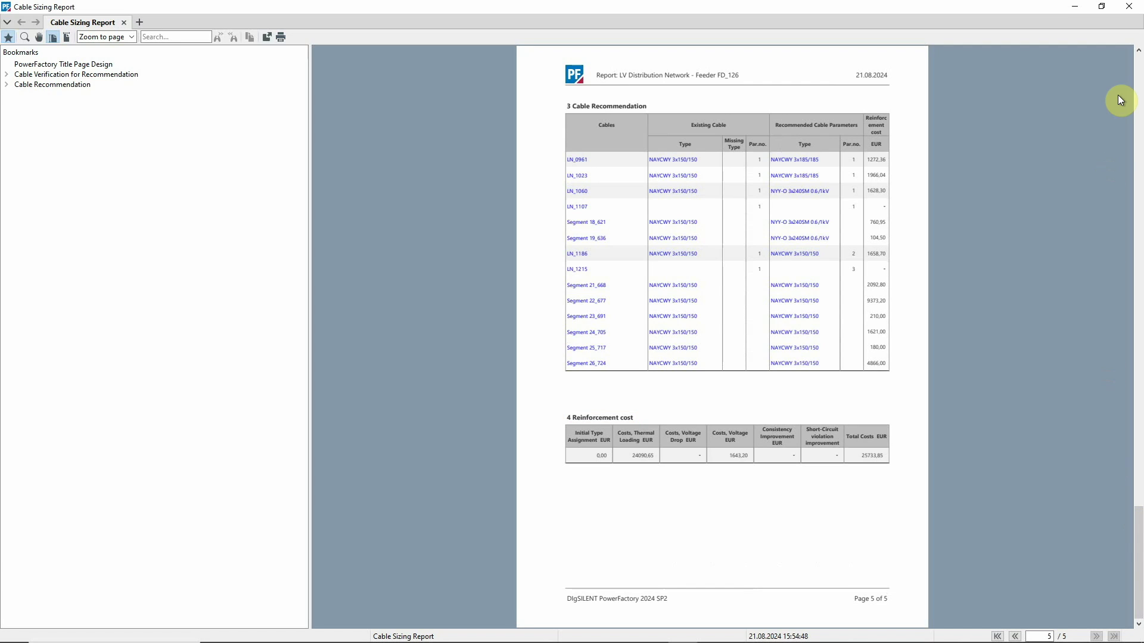
left_click(1128, 7)
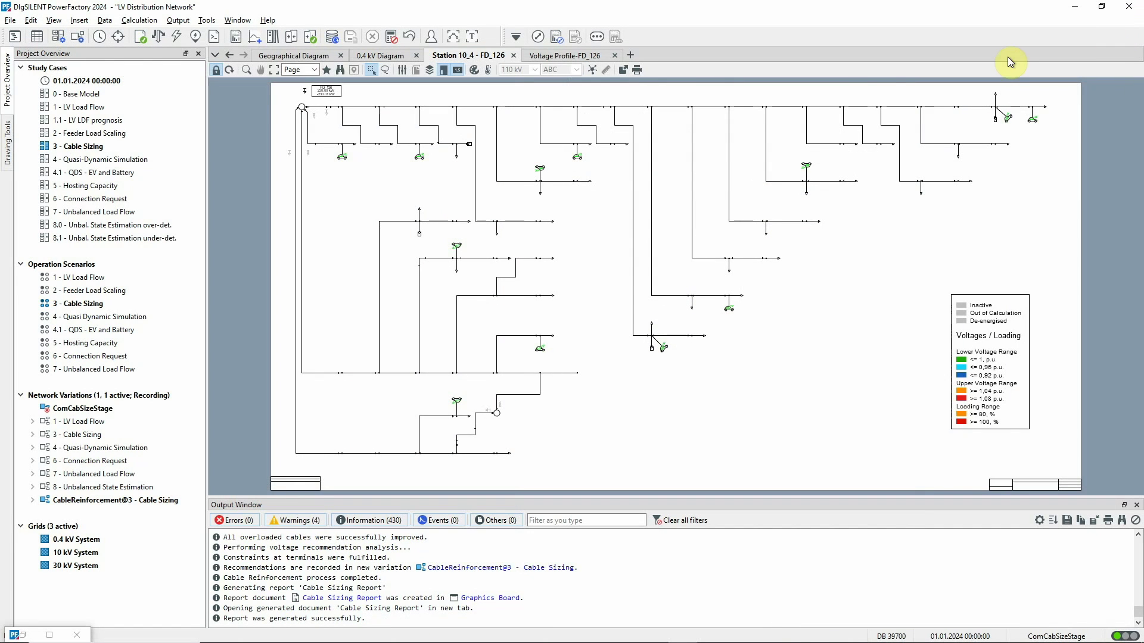
Bring up the Voltage Profile-FD_126 plot to confirm voltages stay above 0.94 p.u
left_click(588, 55)
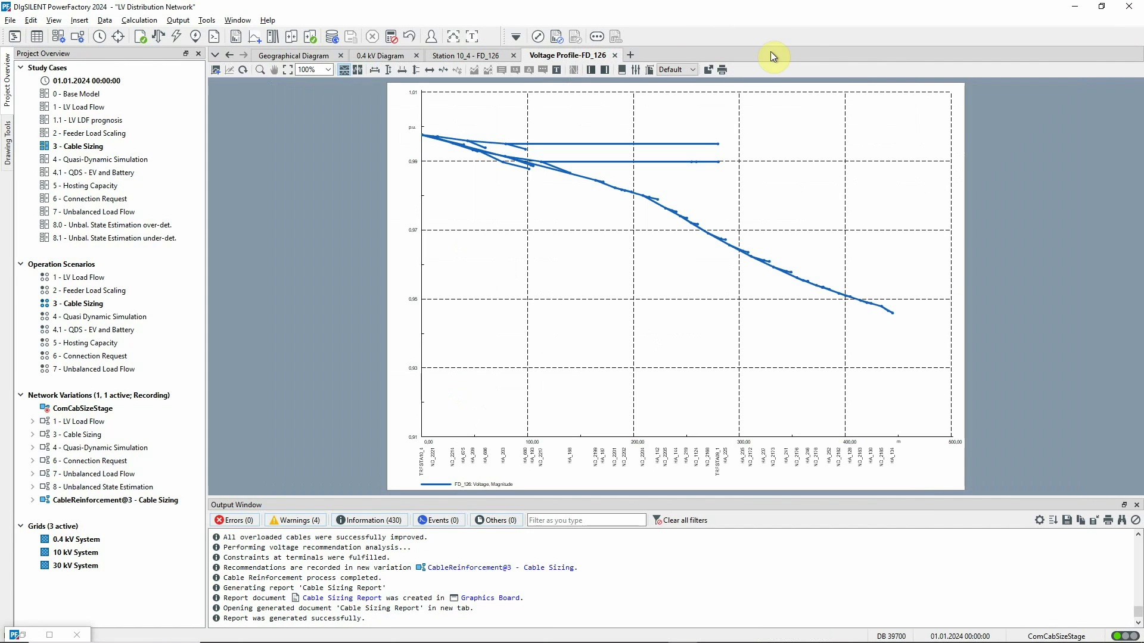